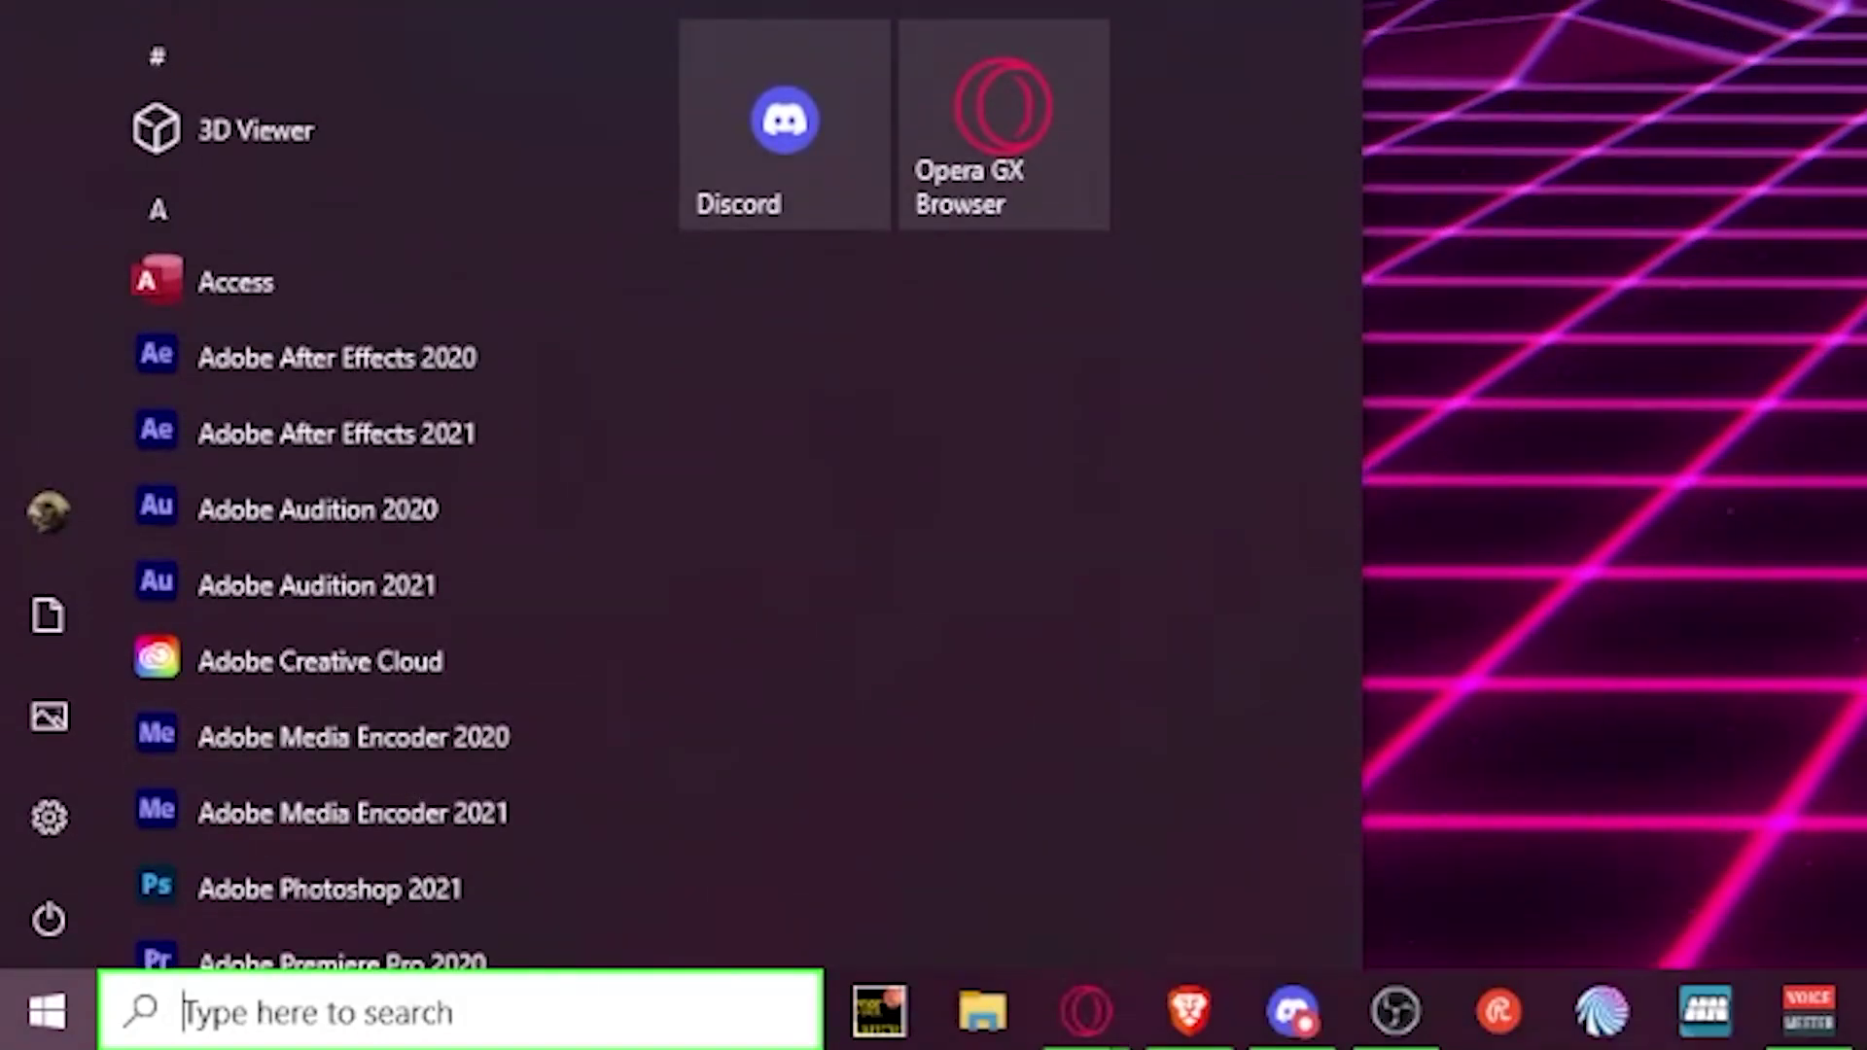
text(system)
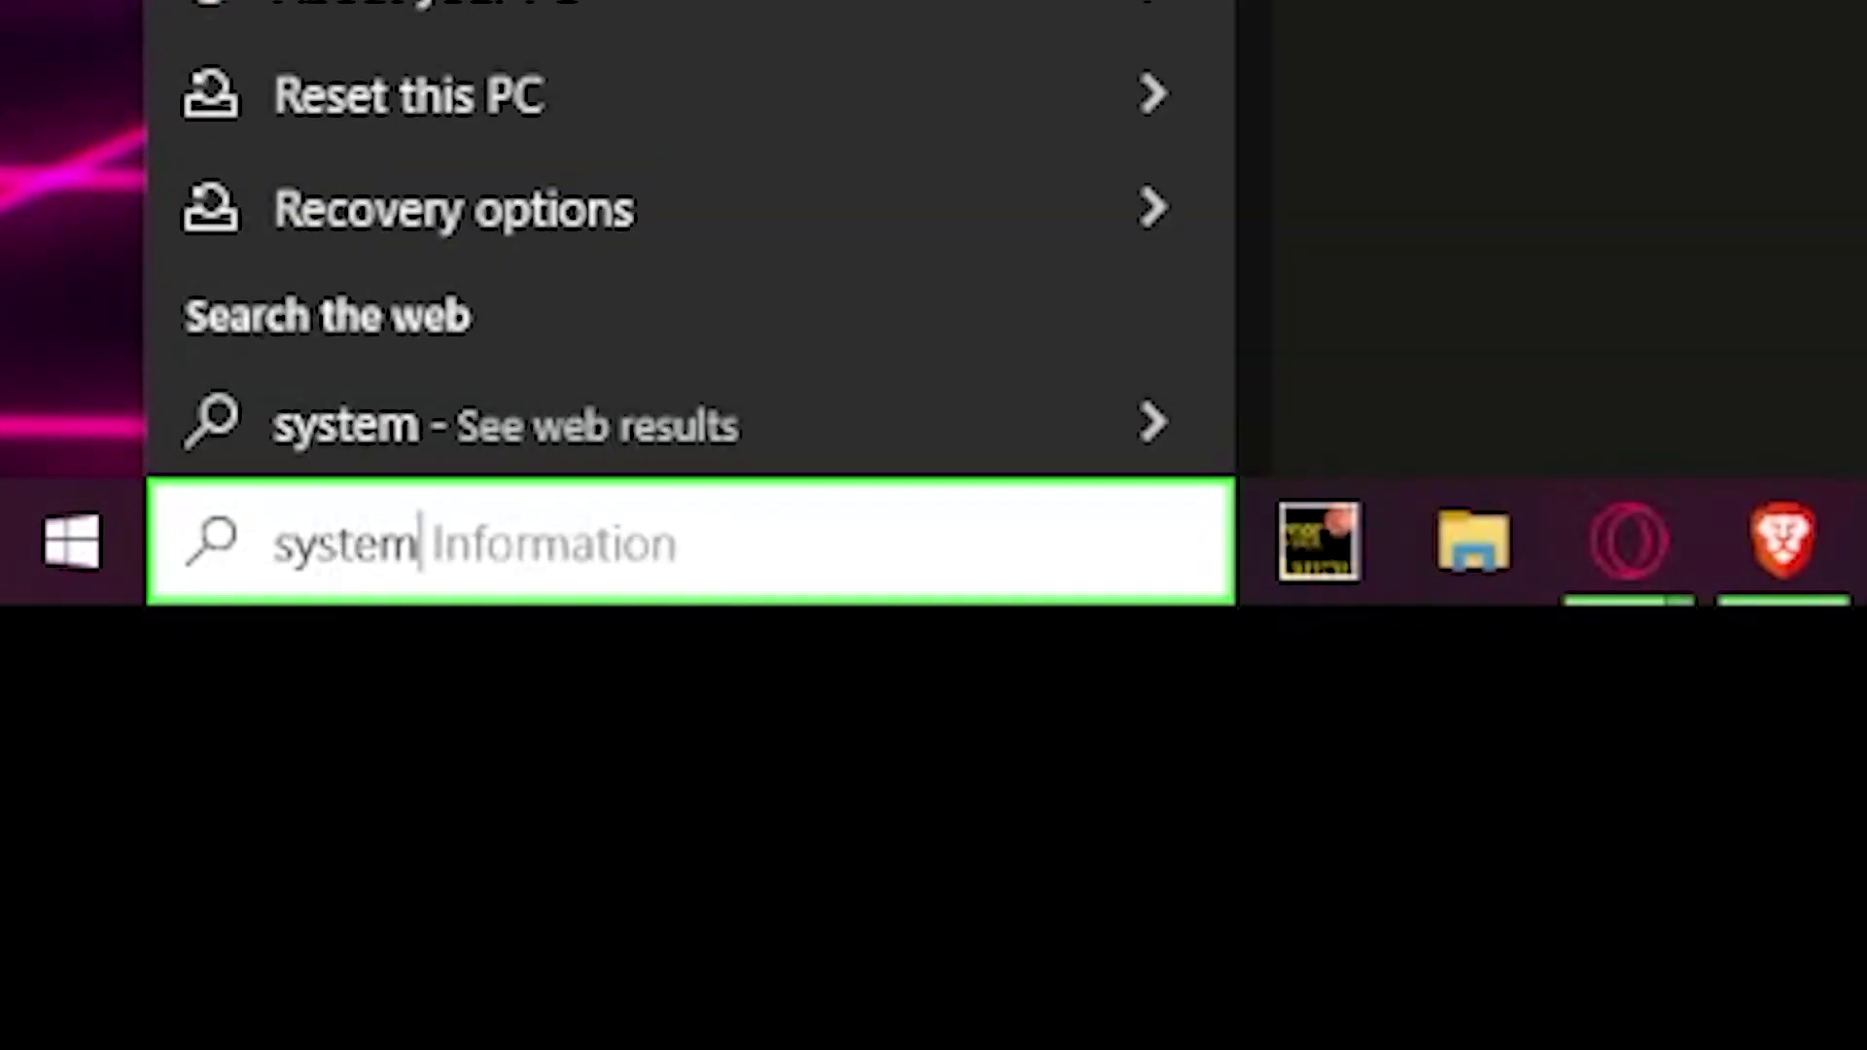
text( restore point)
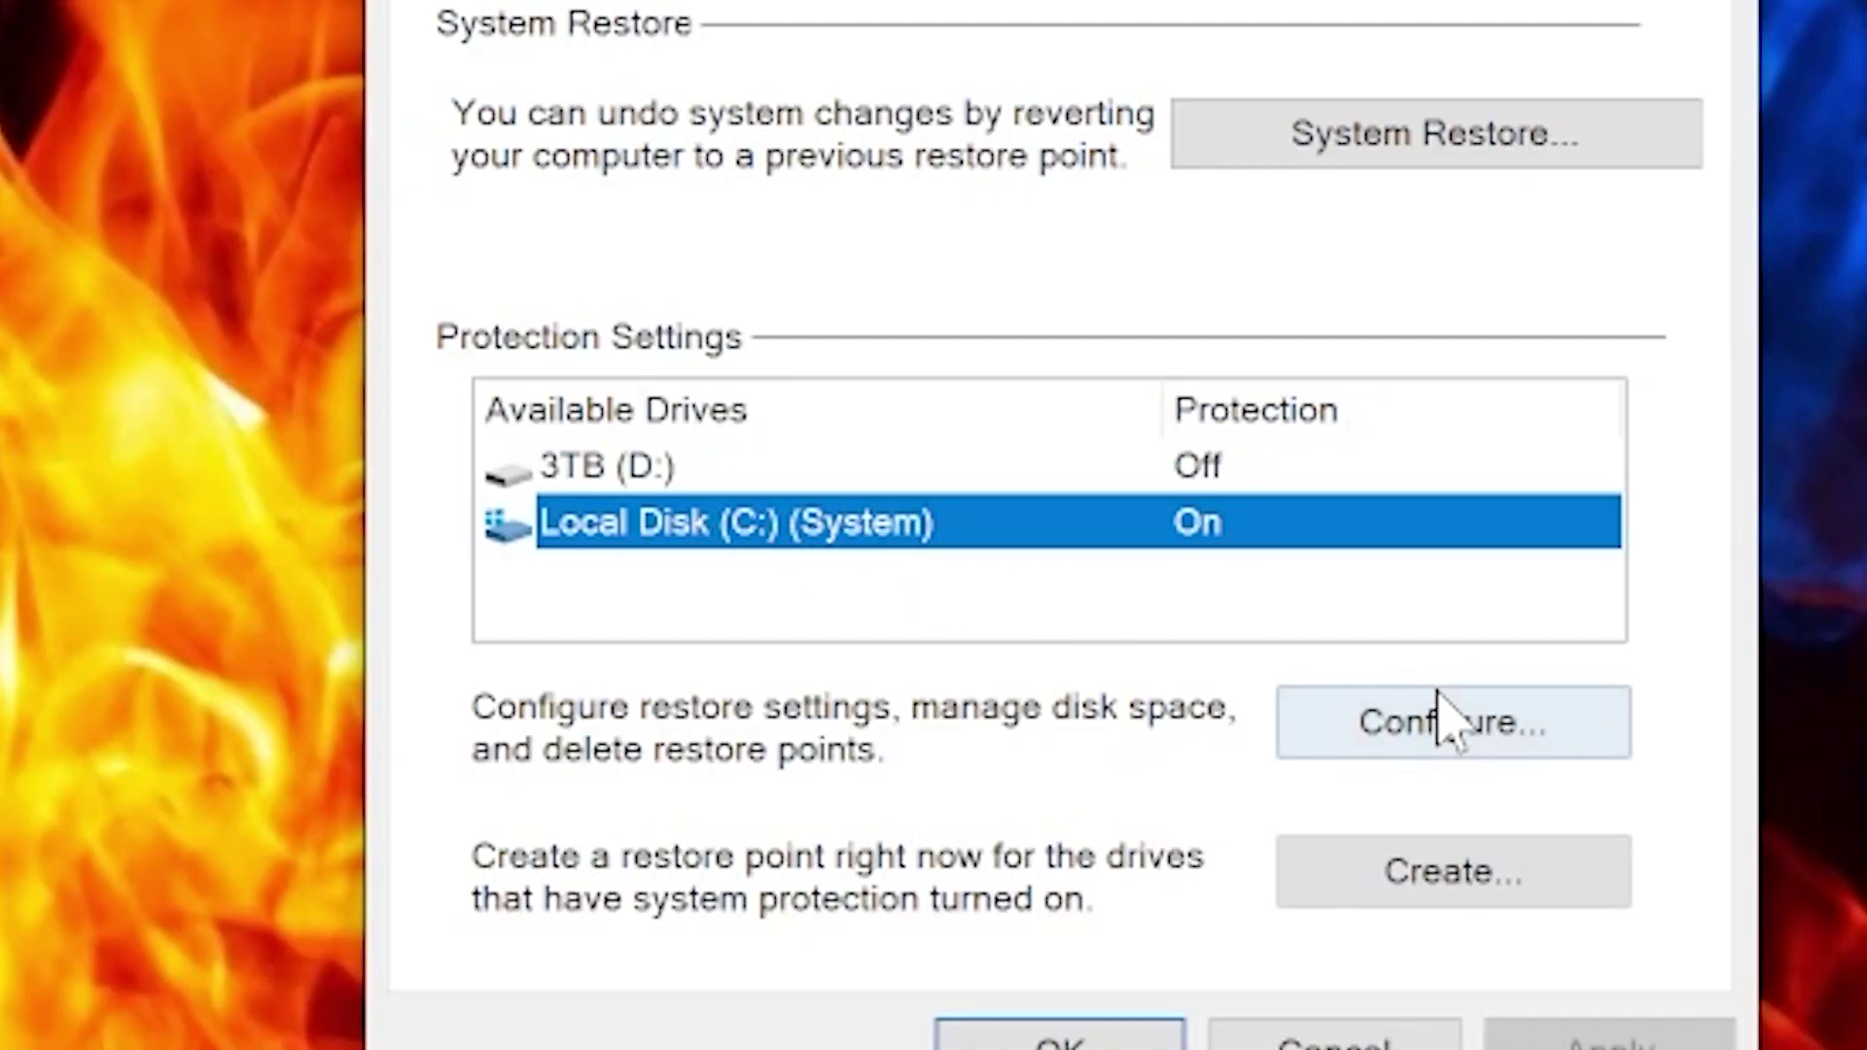
Create a C: drive restore point described as 'Before Debloat'.
click(1434, 869)
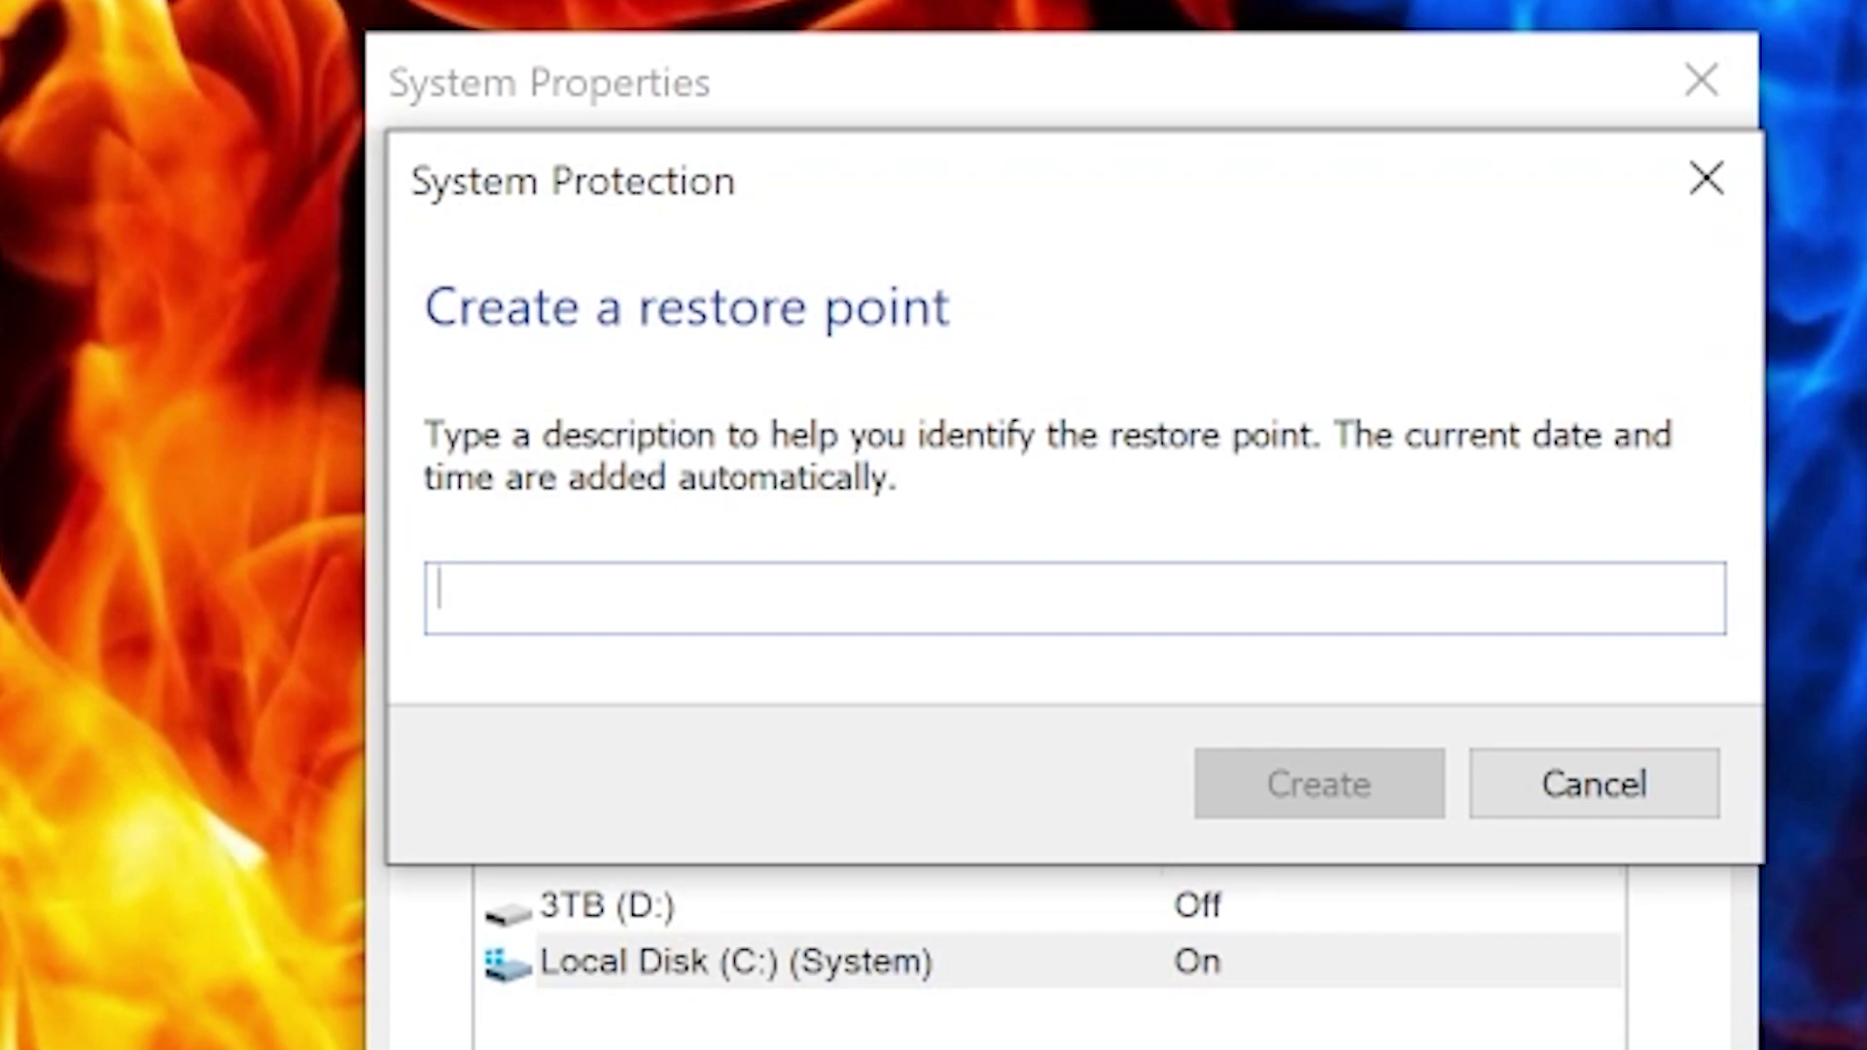
text(Before Debloat)
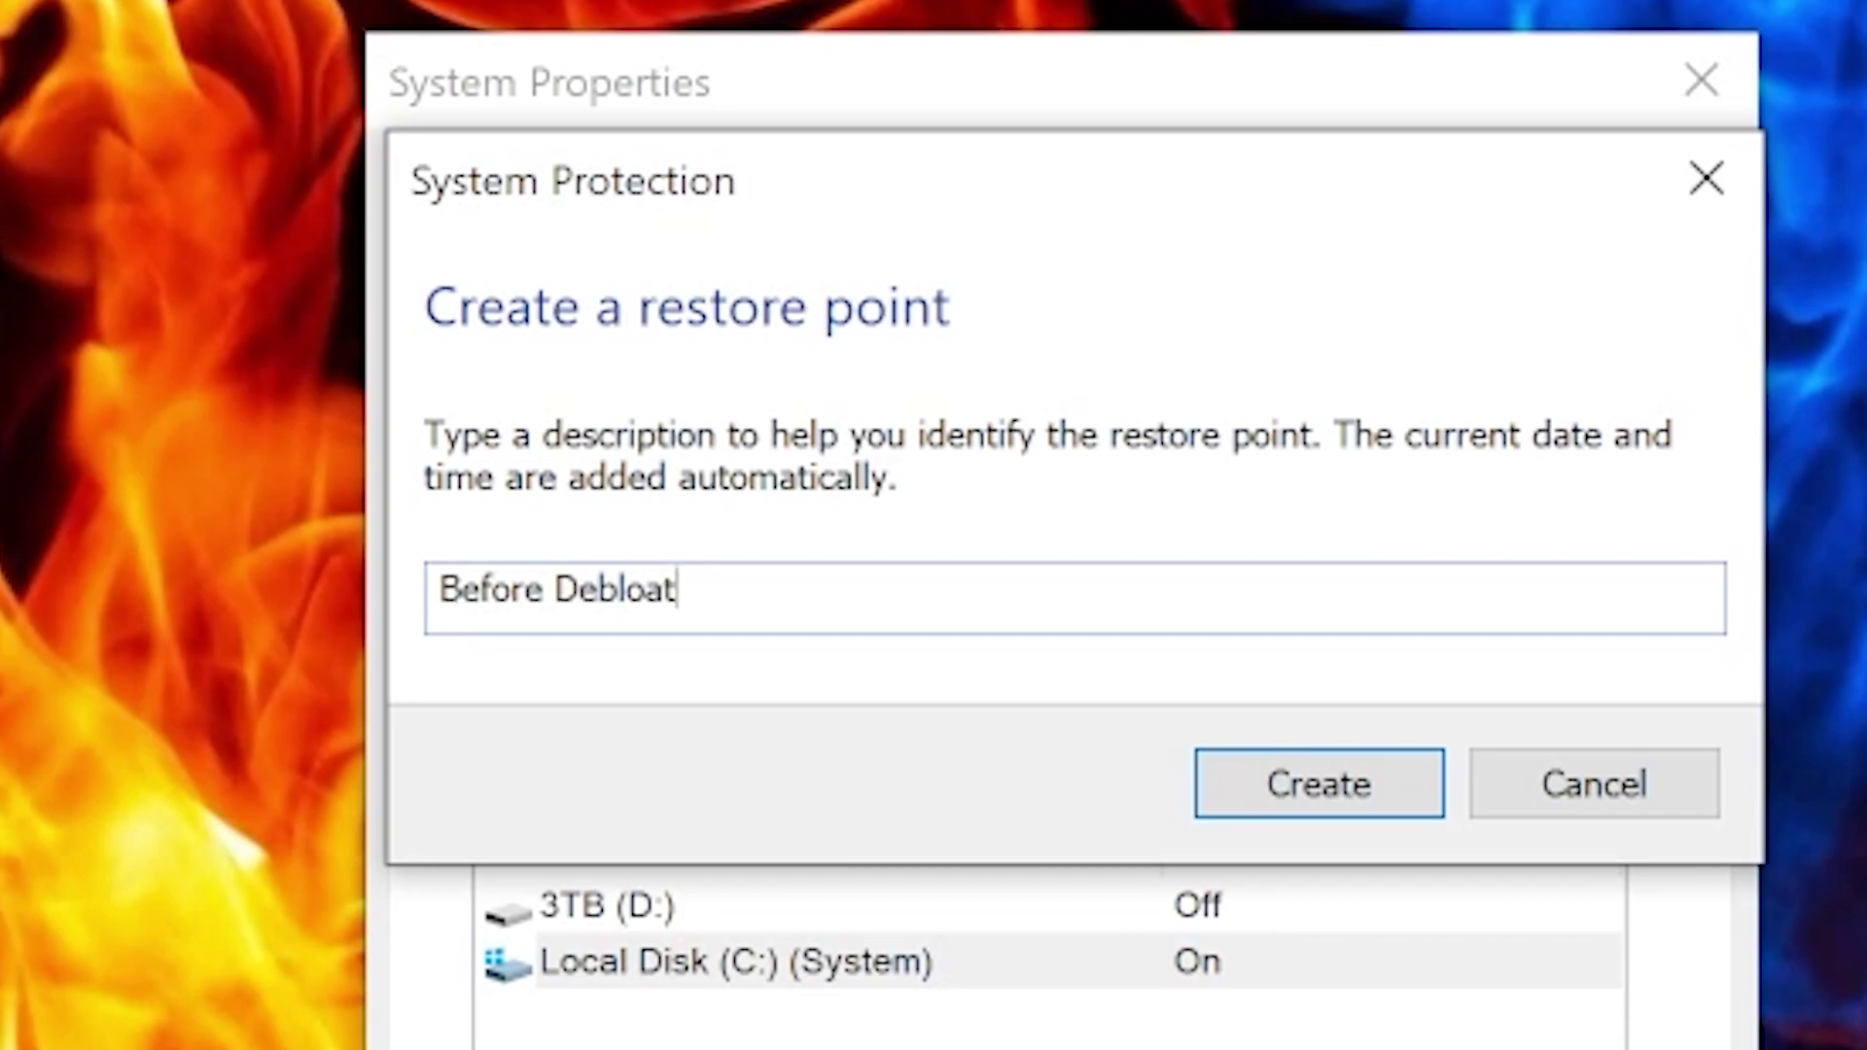
key(Return)
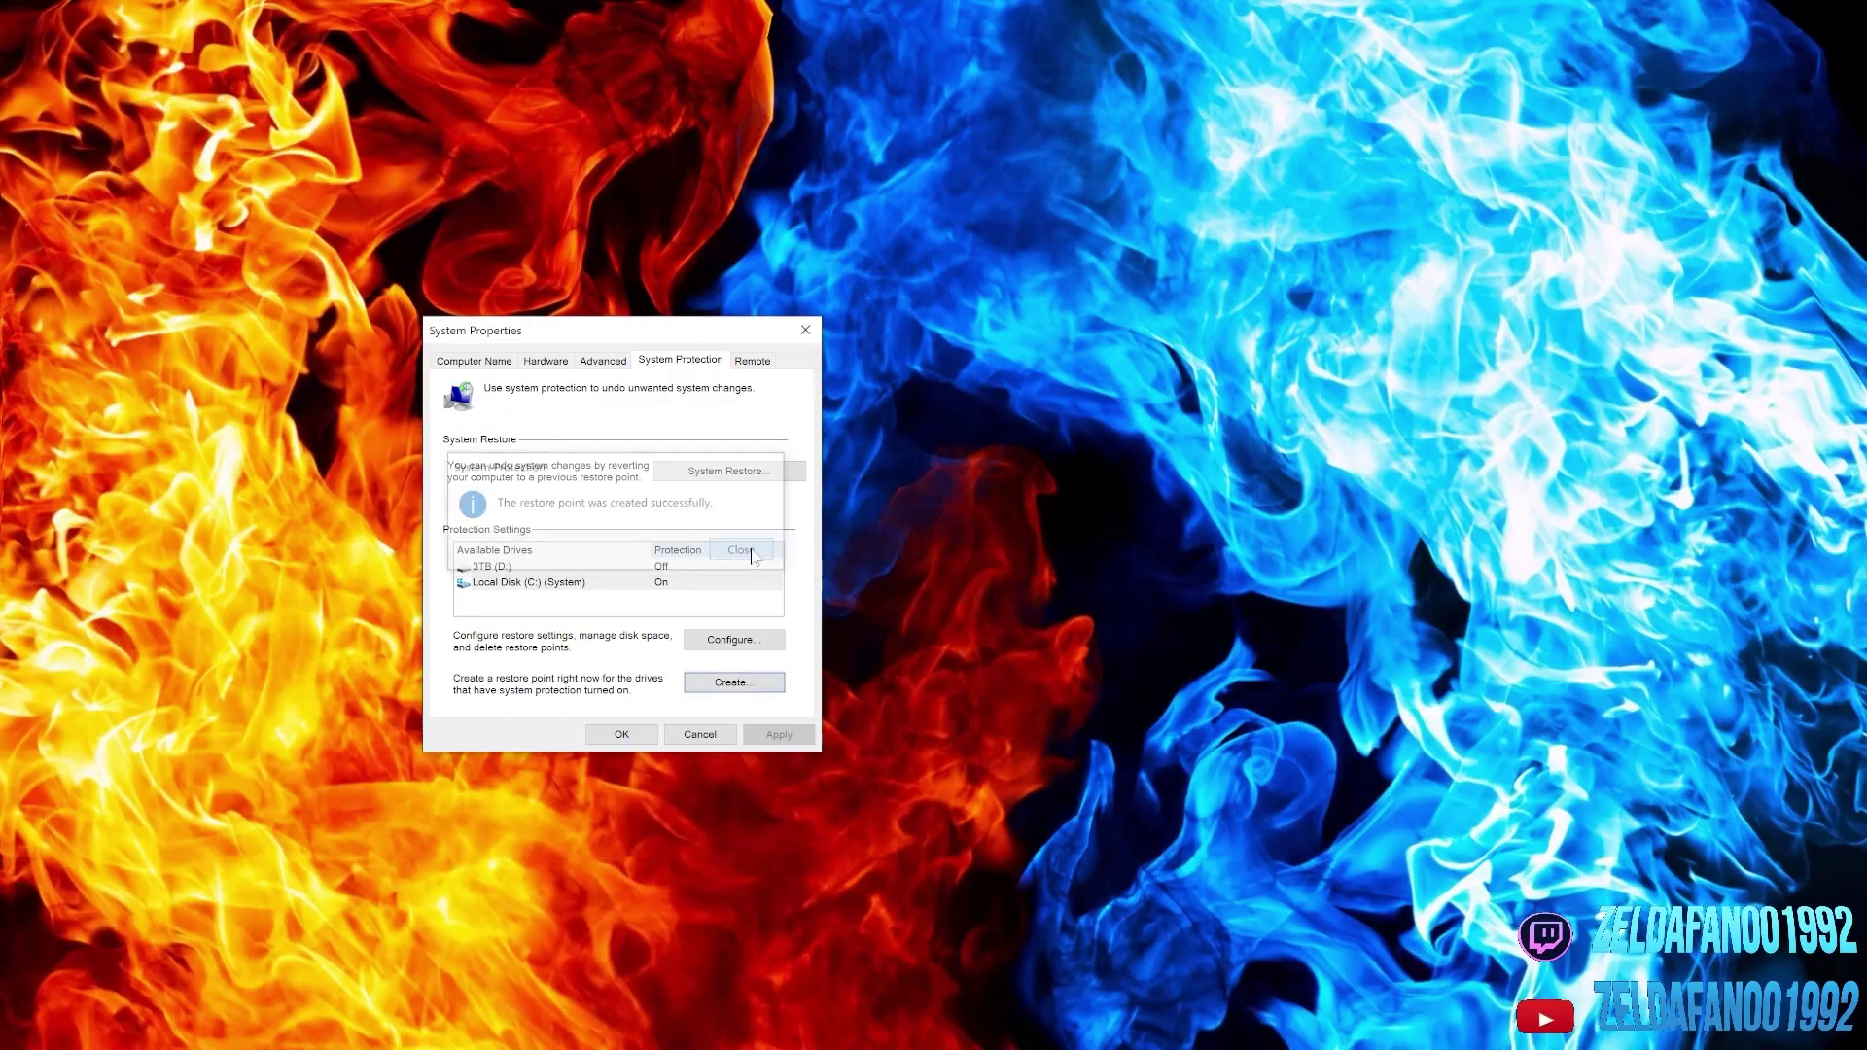
Dismiss the restore-point success message and show the repository's Code download options.
click(740, 552)
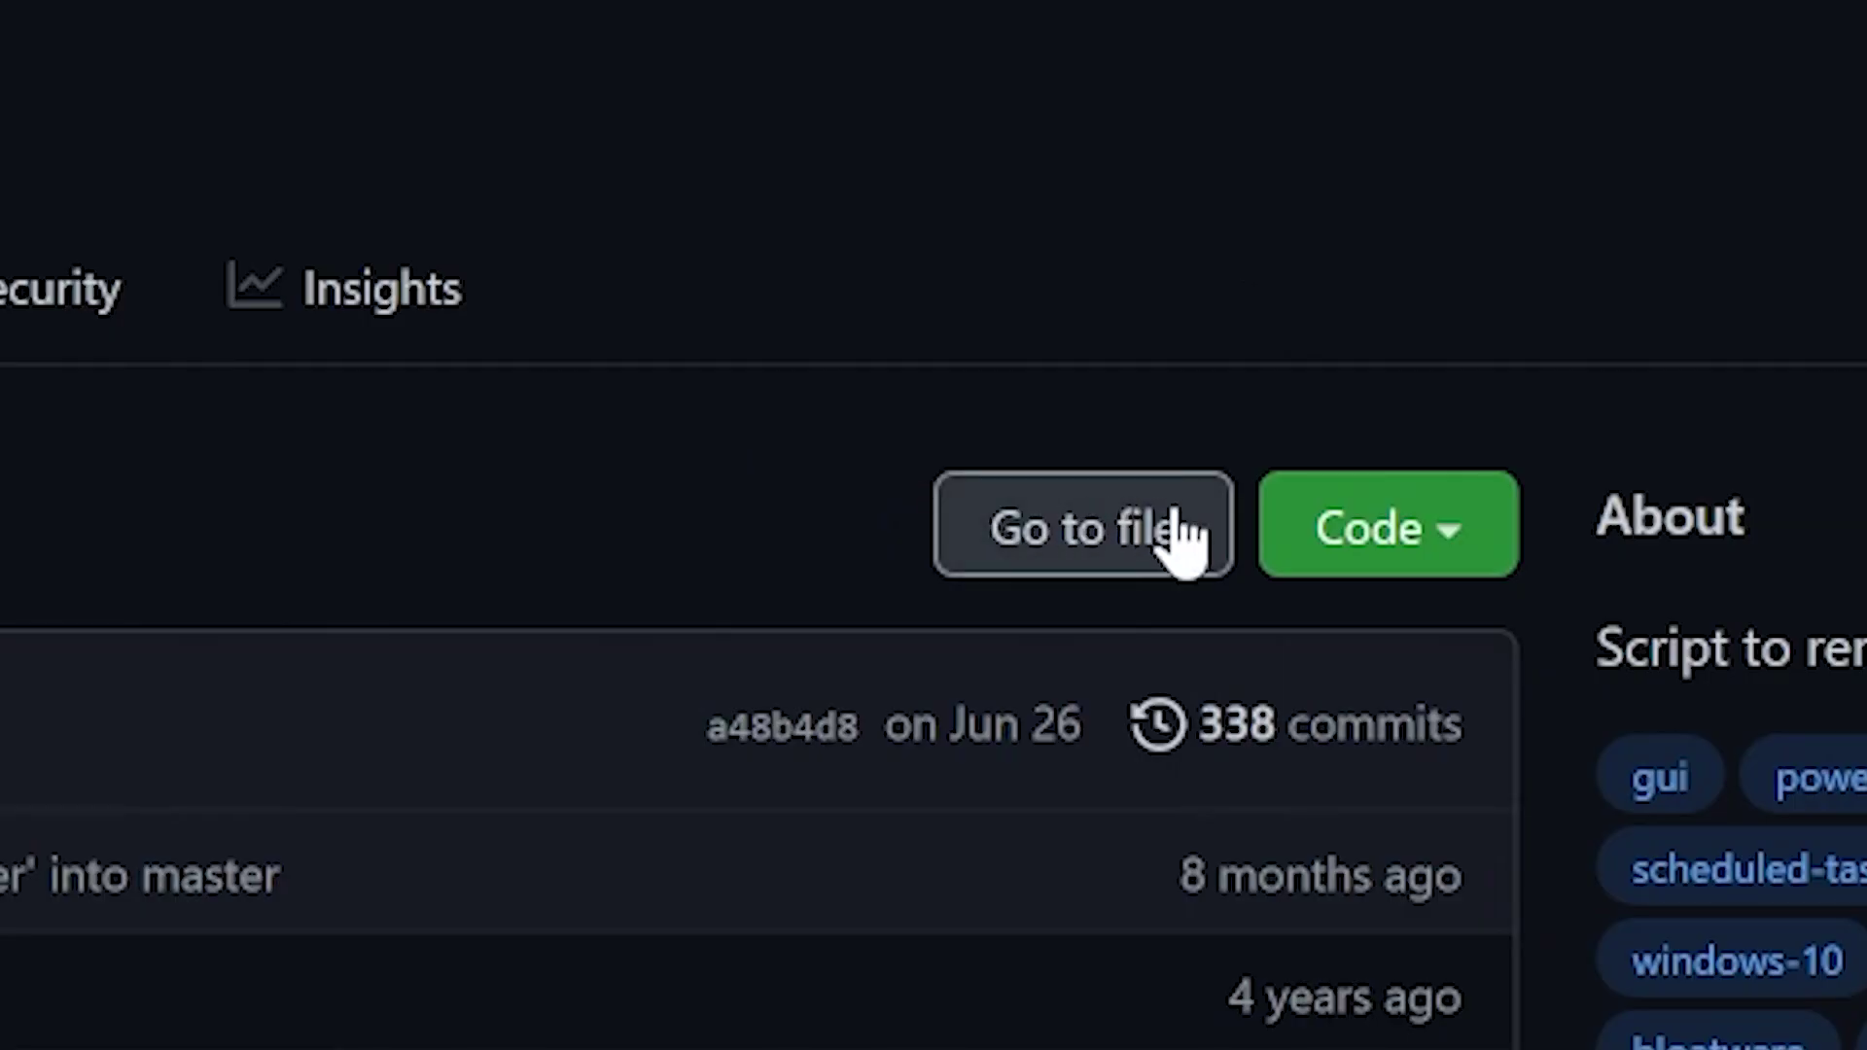
click(1150, 231)
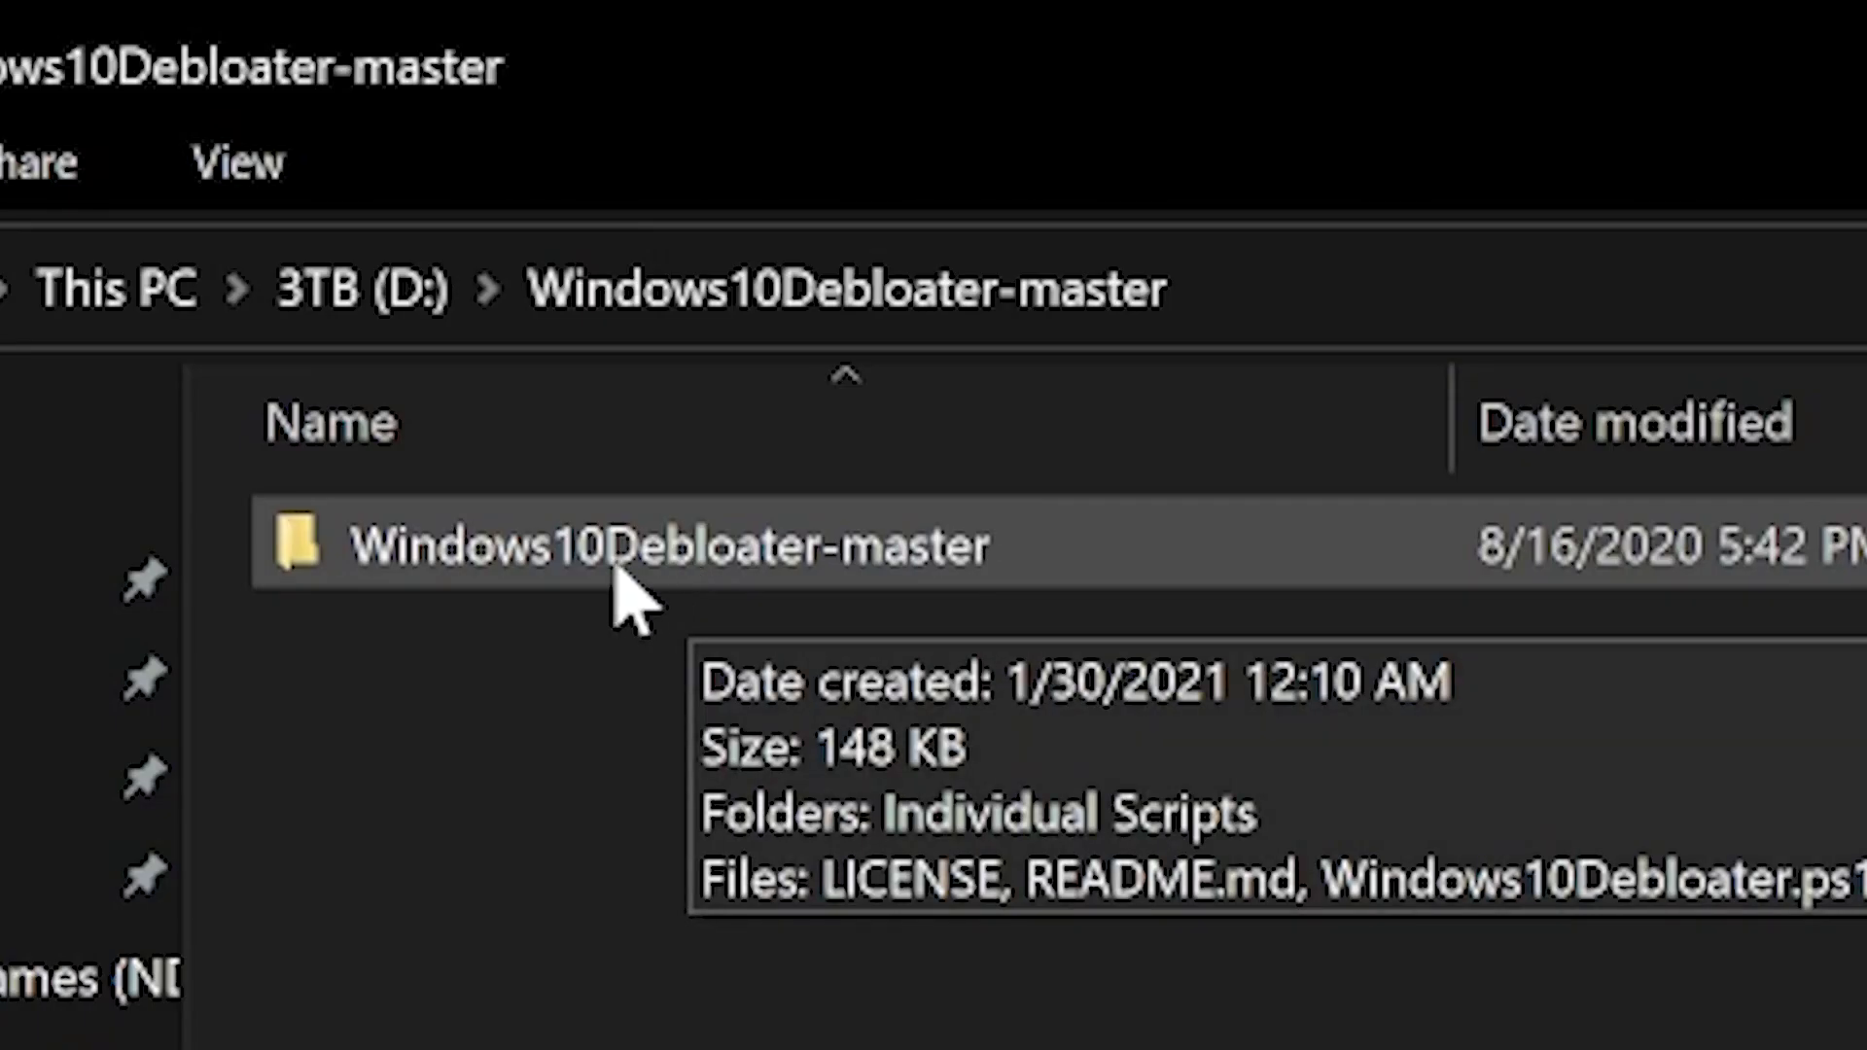
Run Windows10DebloaterGUI.ps1 from the Windows10Debloater-master folder with PowerShell.
double_click(614, 570)
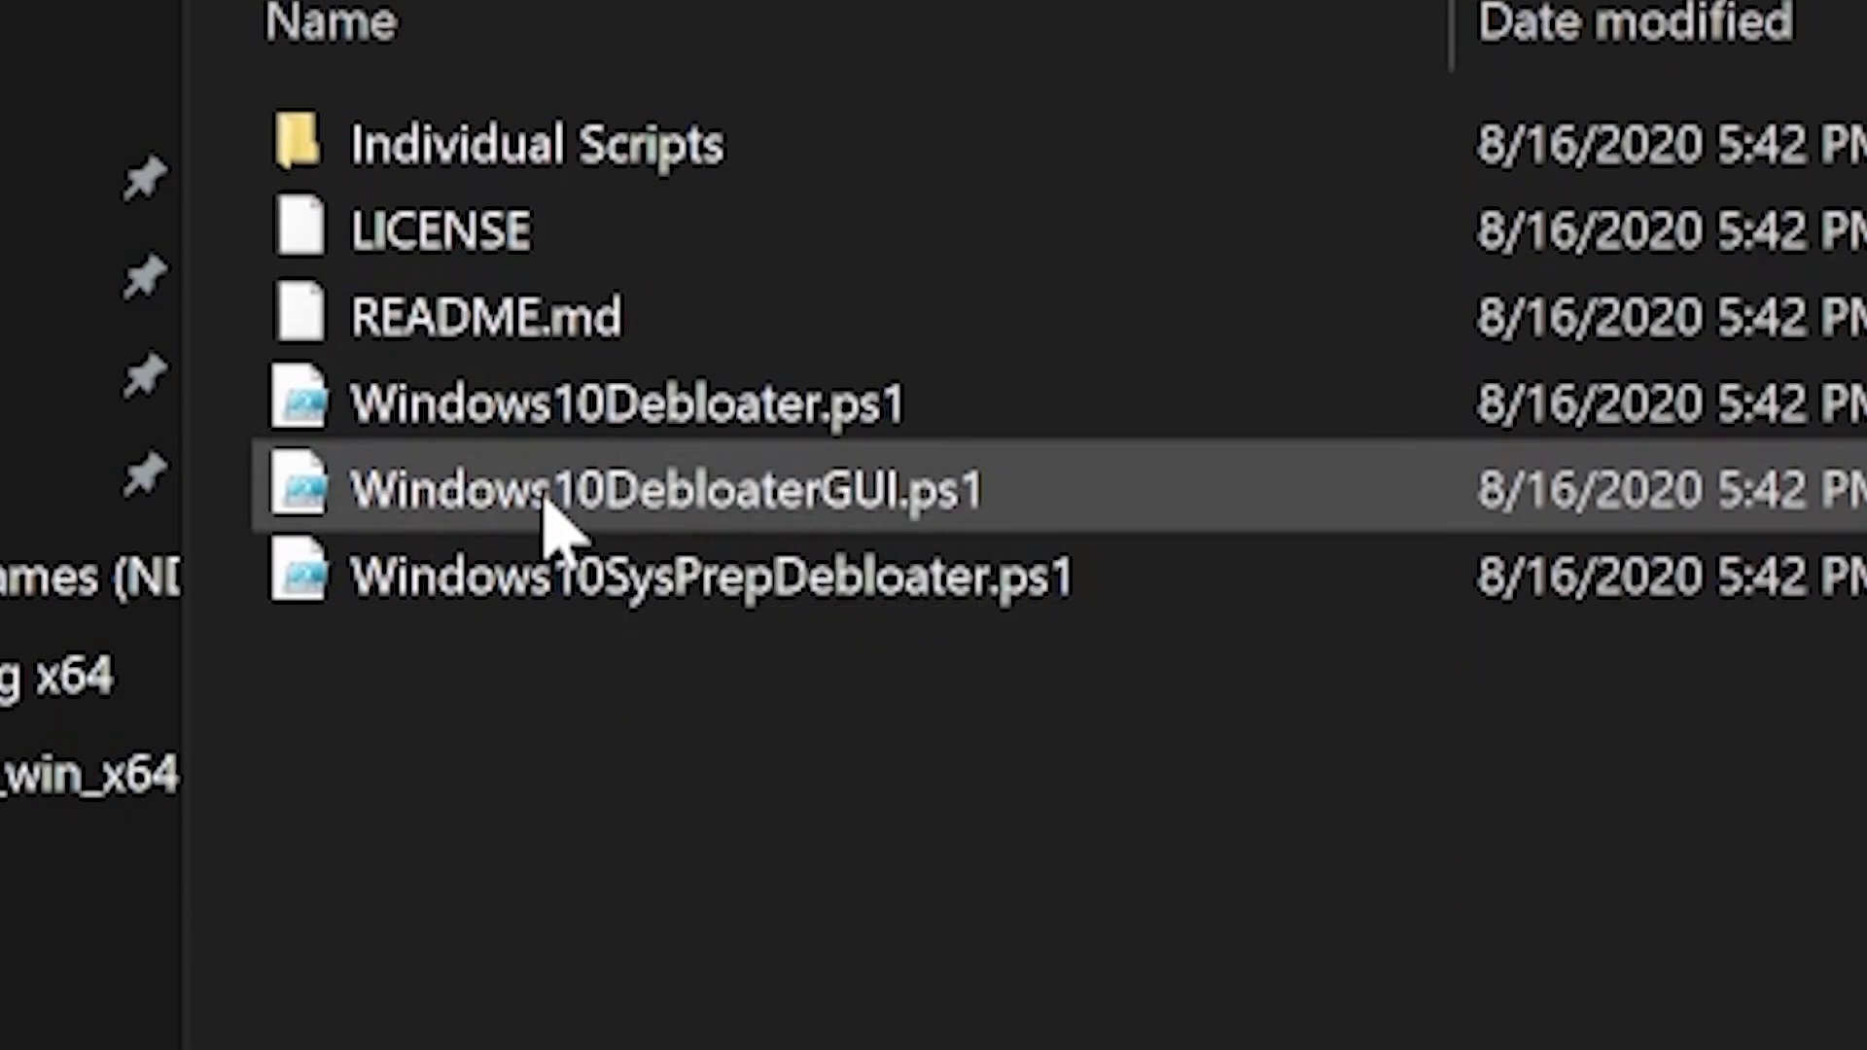
click(552, 513)
right_click(552, 514)
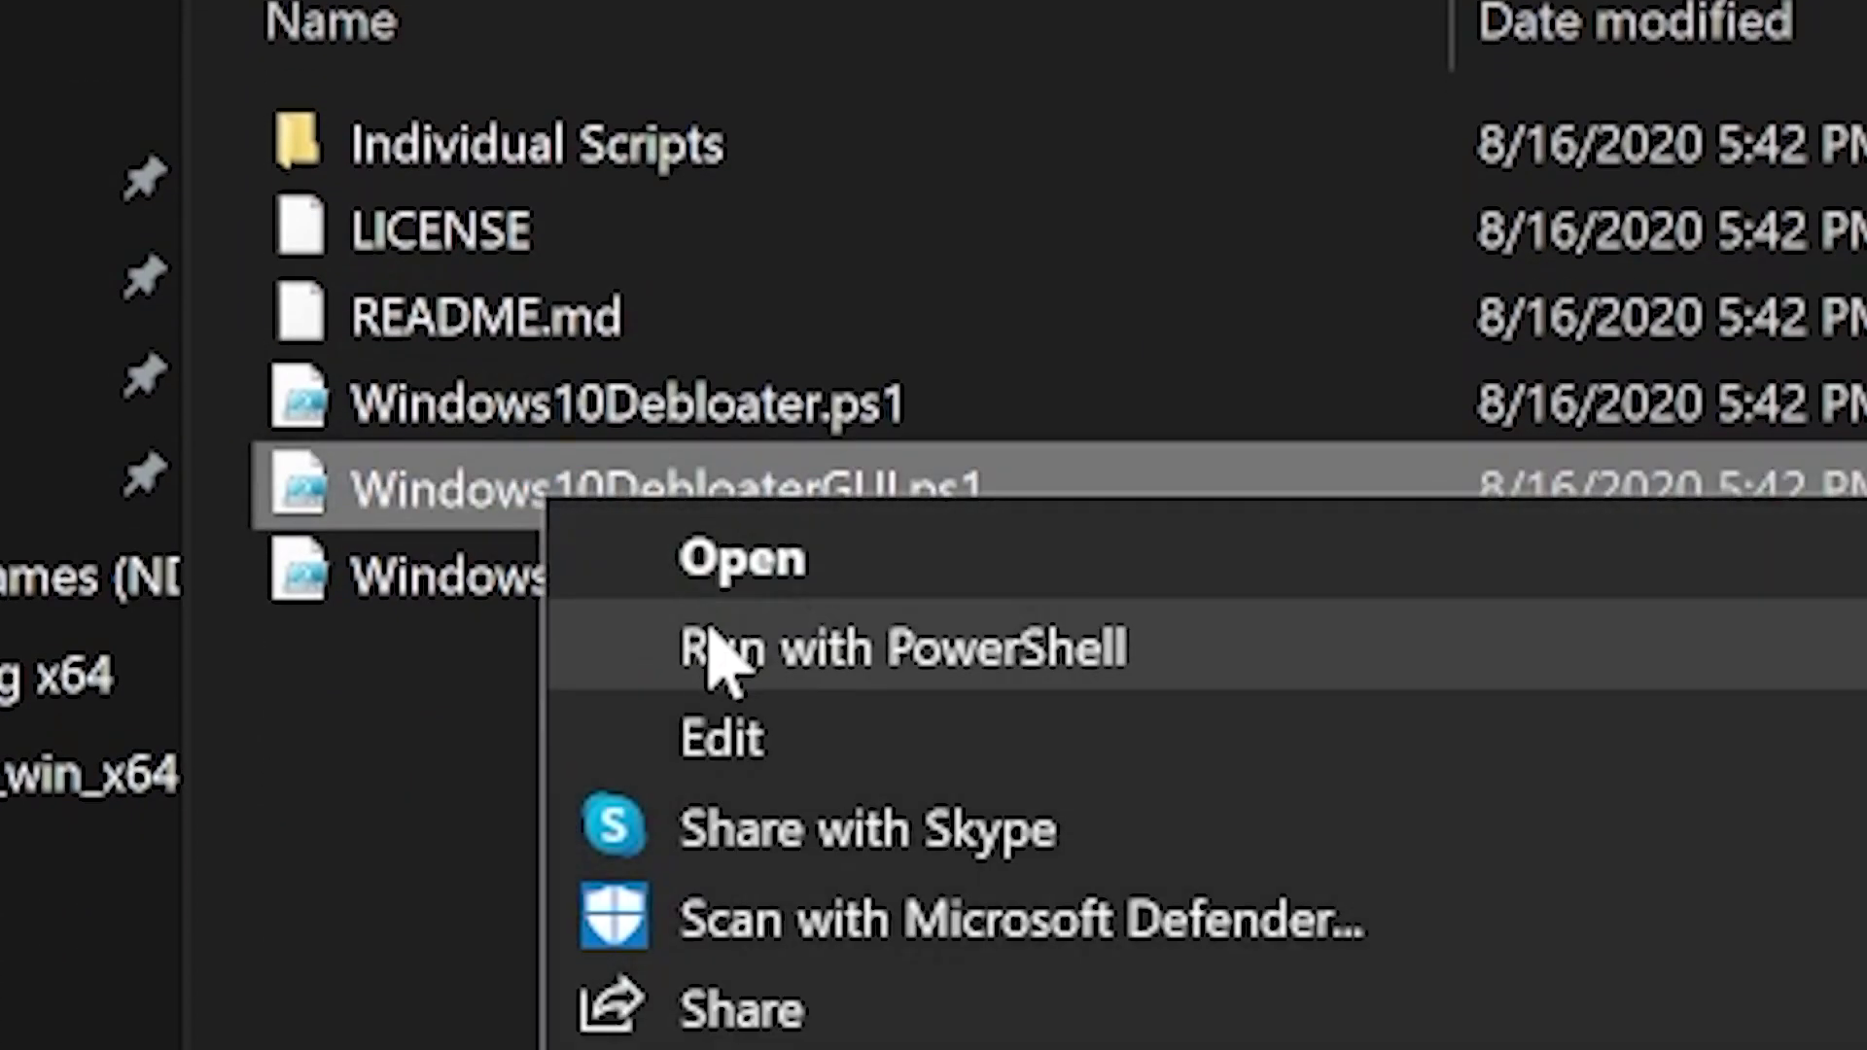
click(721, 651)
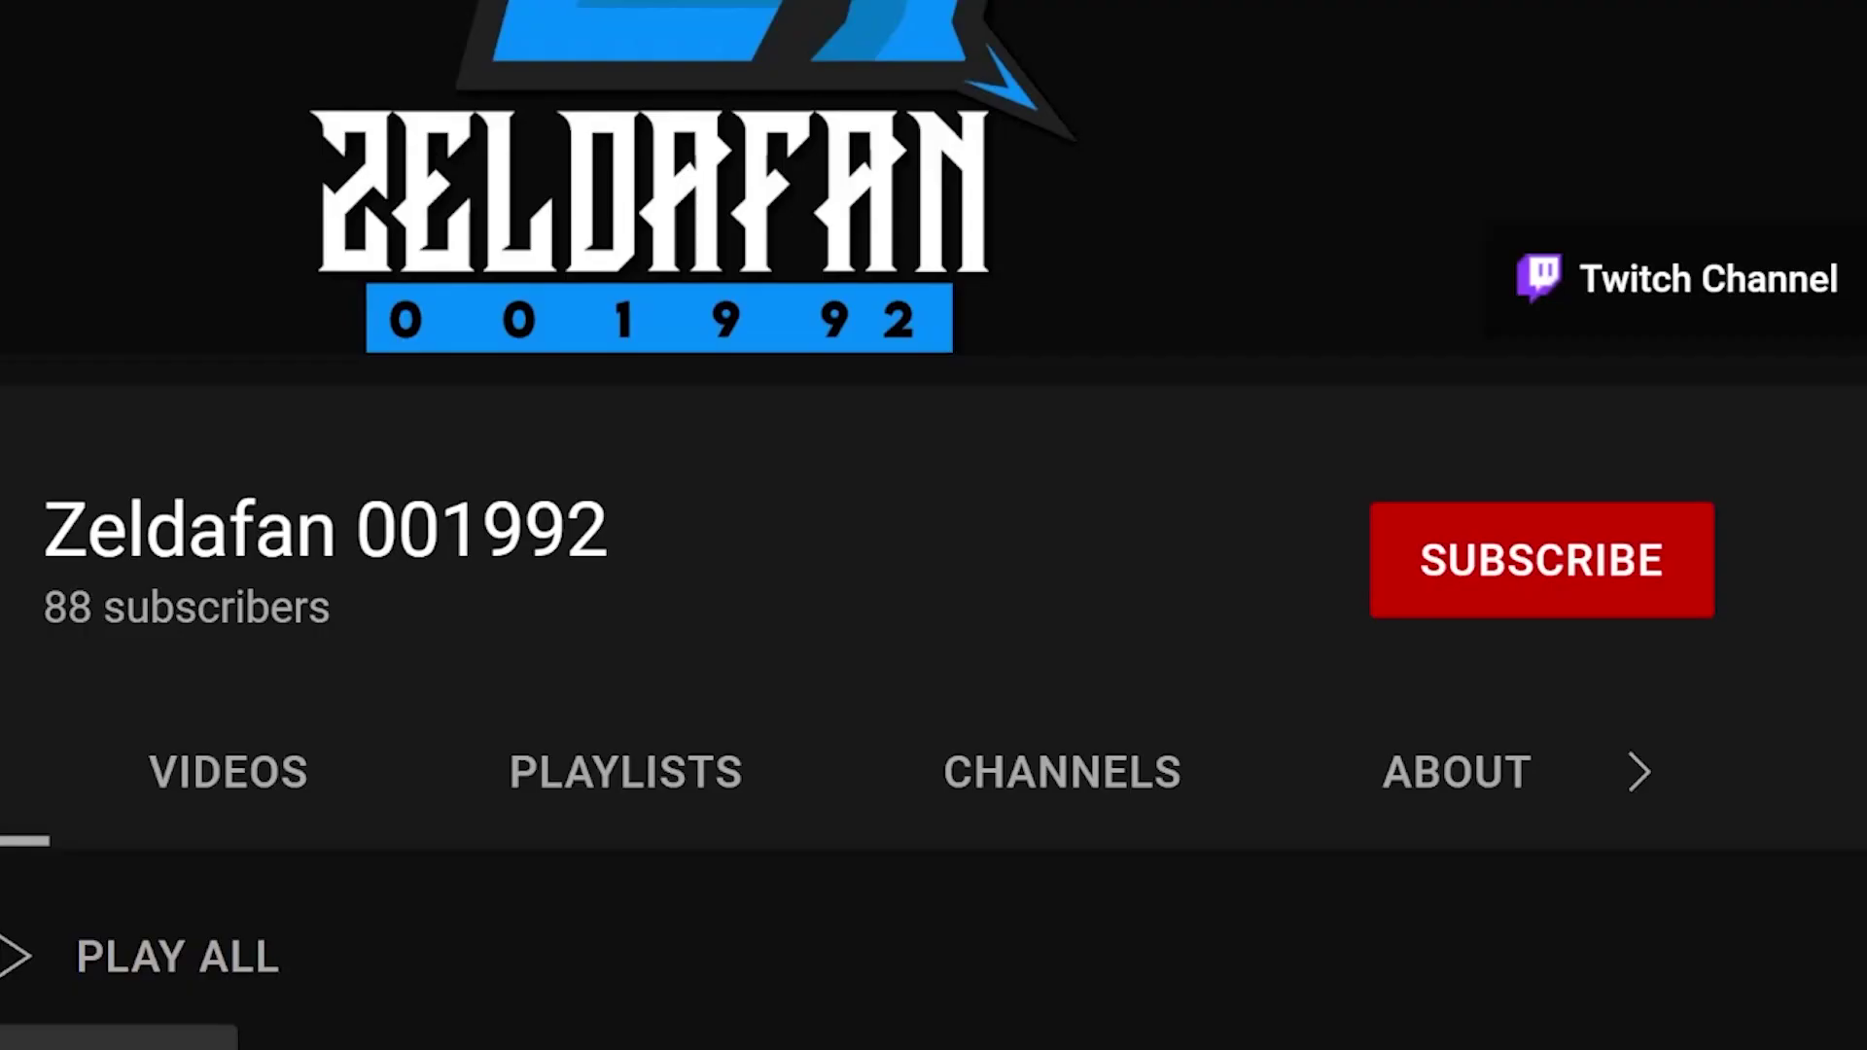
Subscribe to the YouTube channel, check its notification choices, and follow it on Twitch.
click(1522, 563)
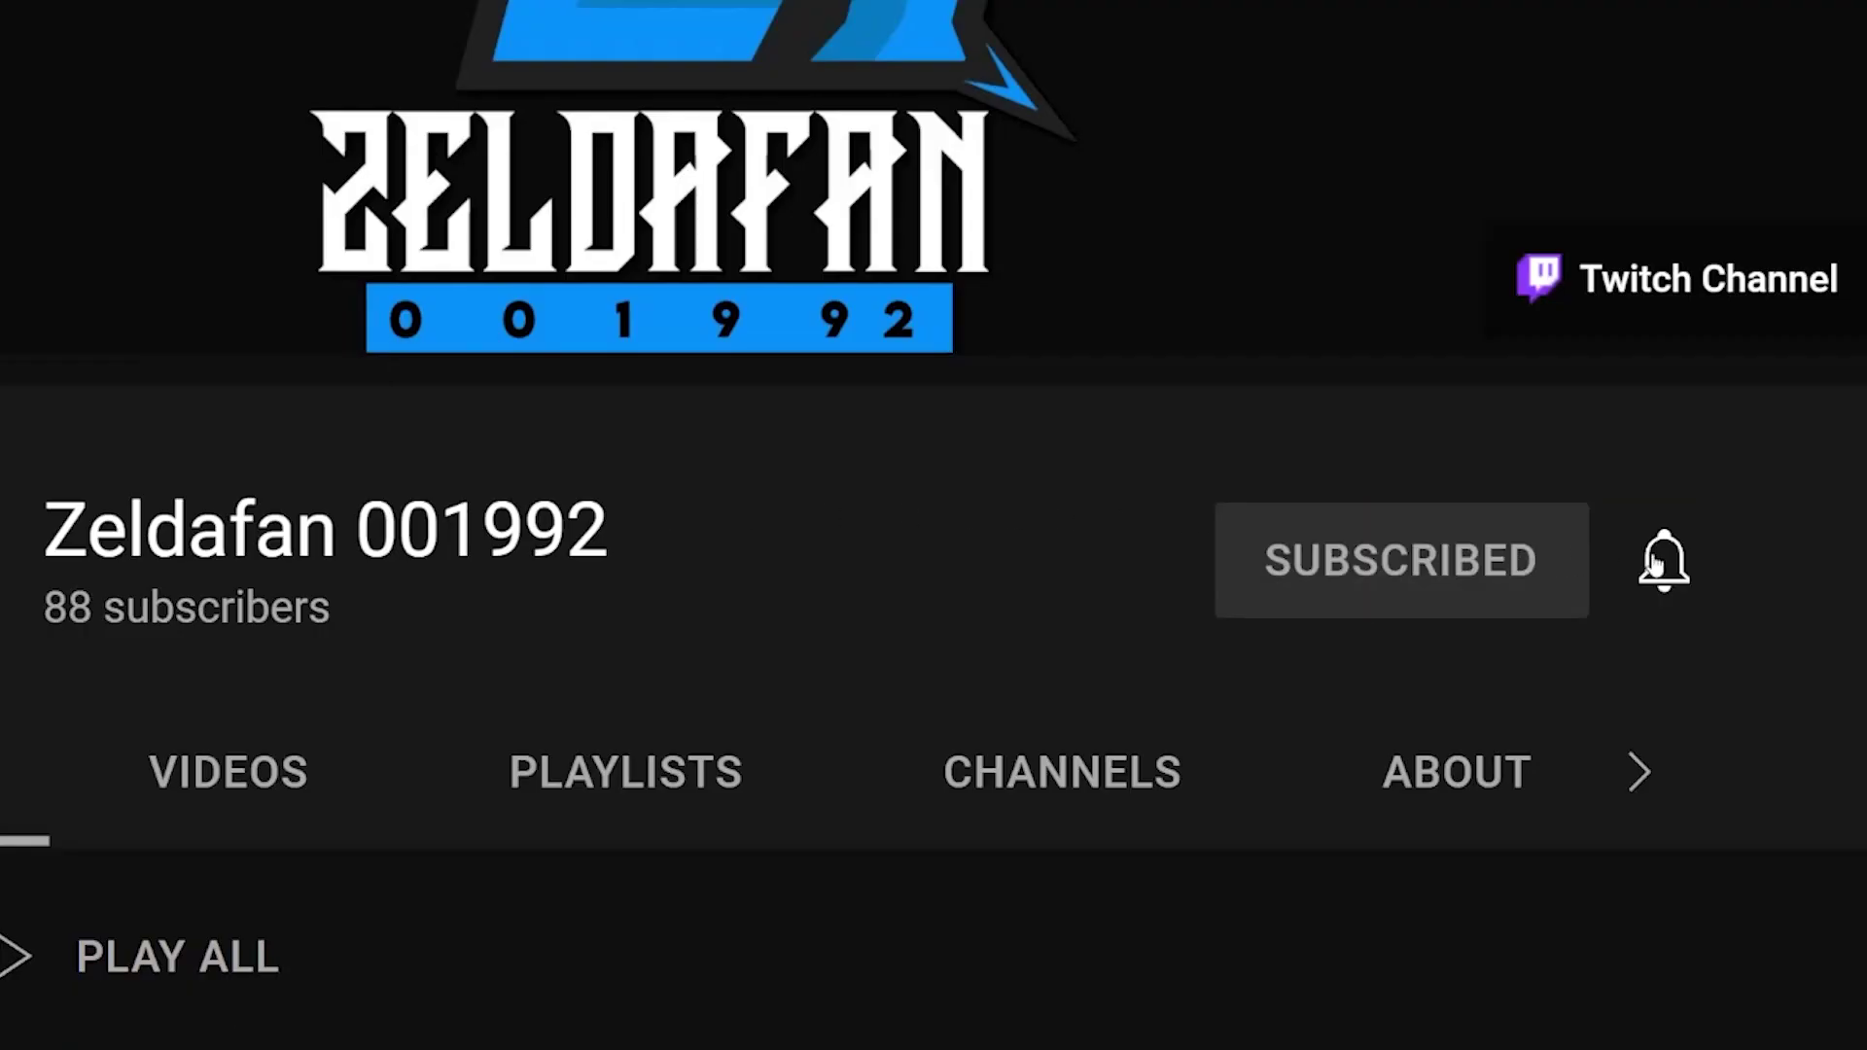
click(1664, 564)
click(1518, 691)
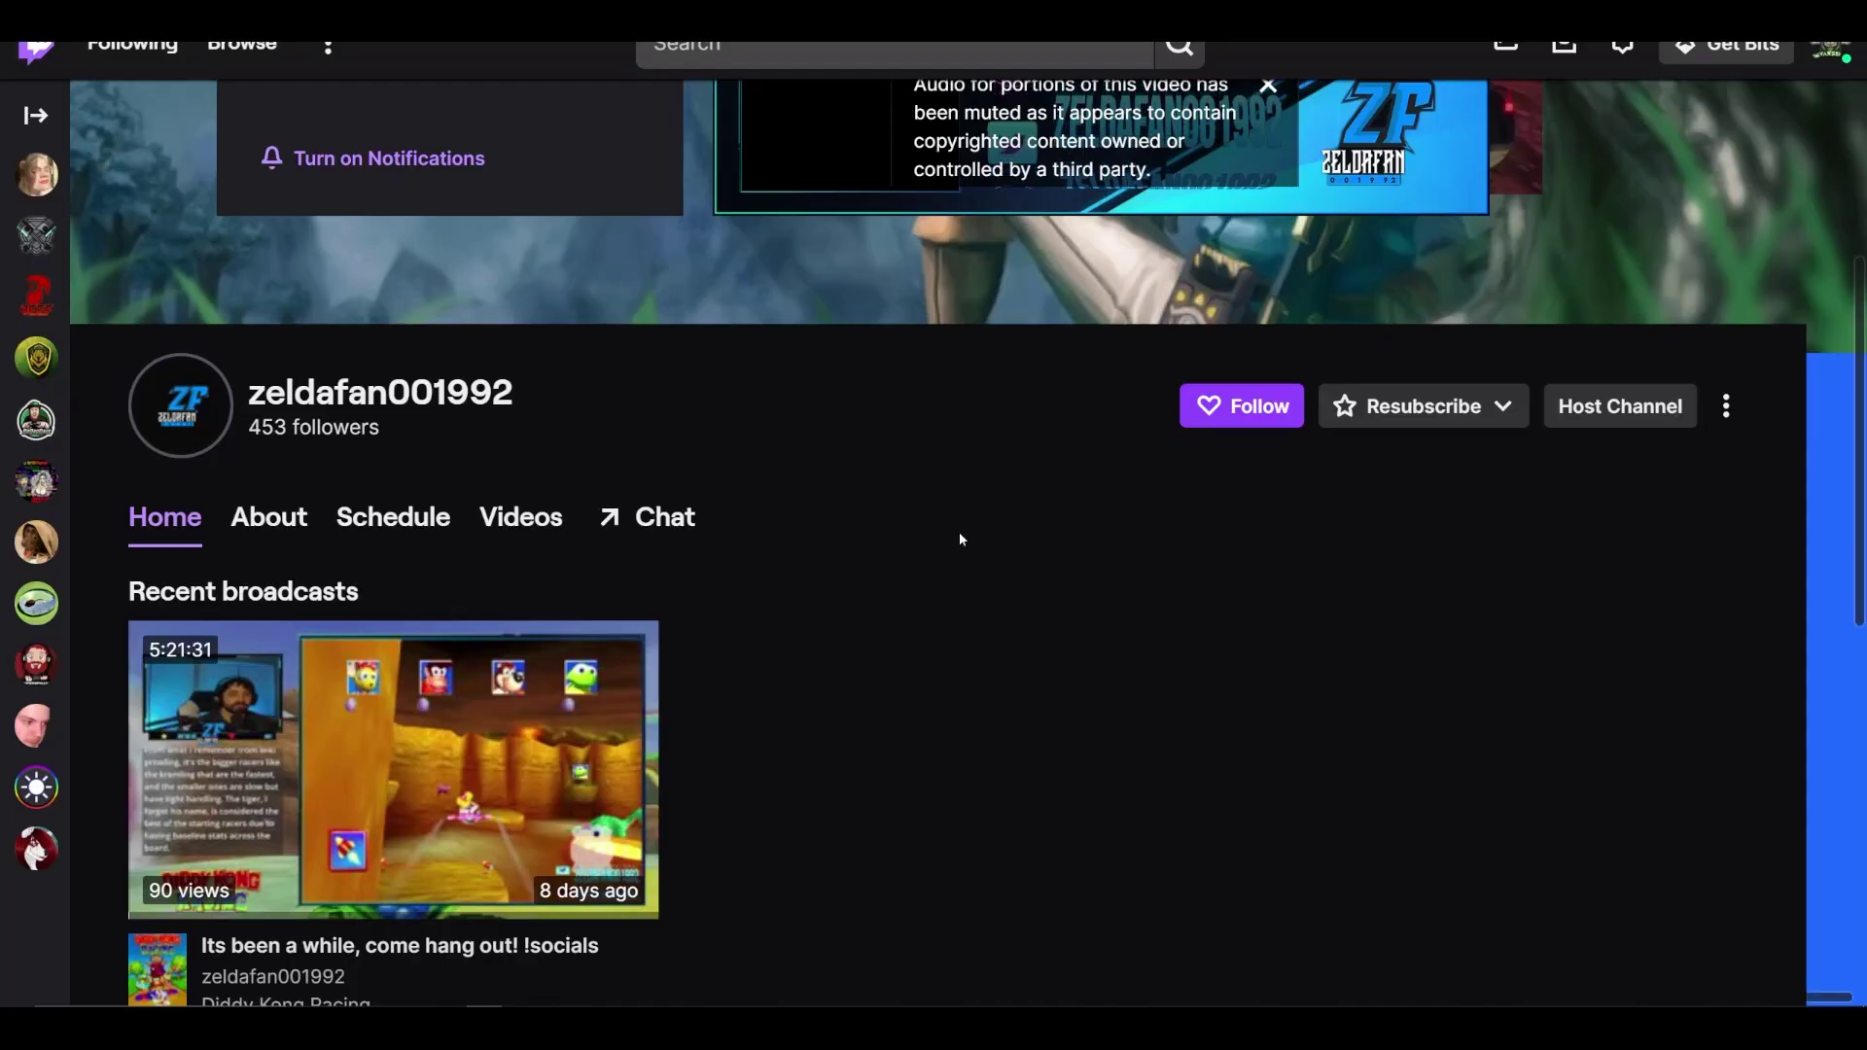
click(1229, 412)
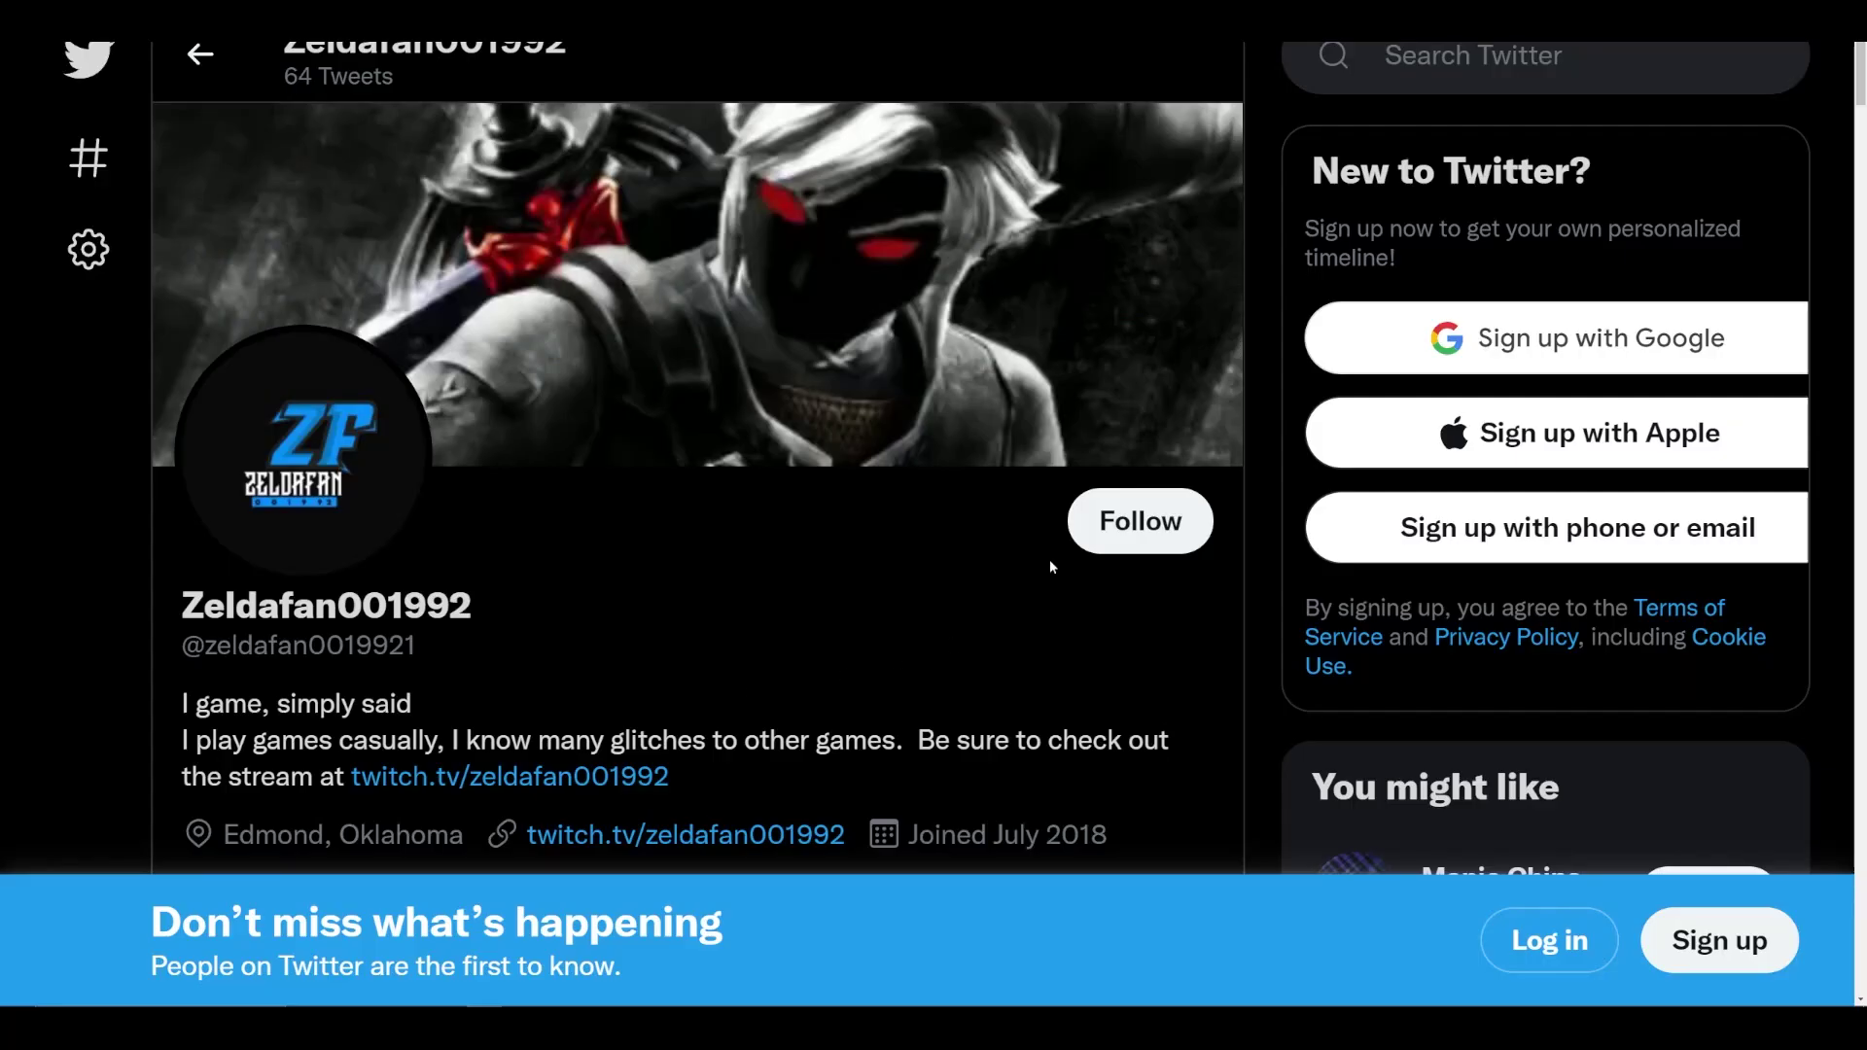
scroll(1048, 566, down, 2)
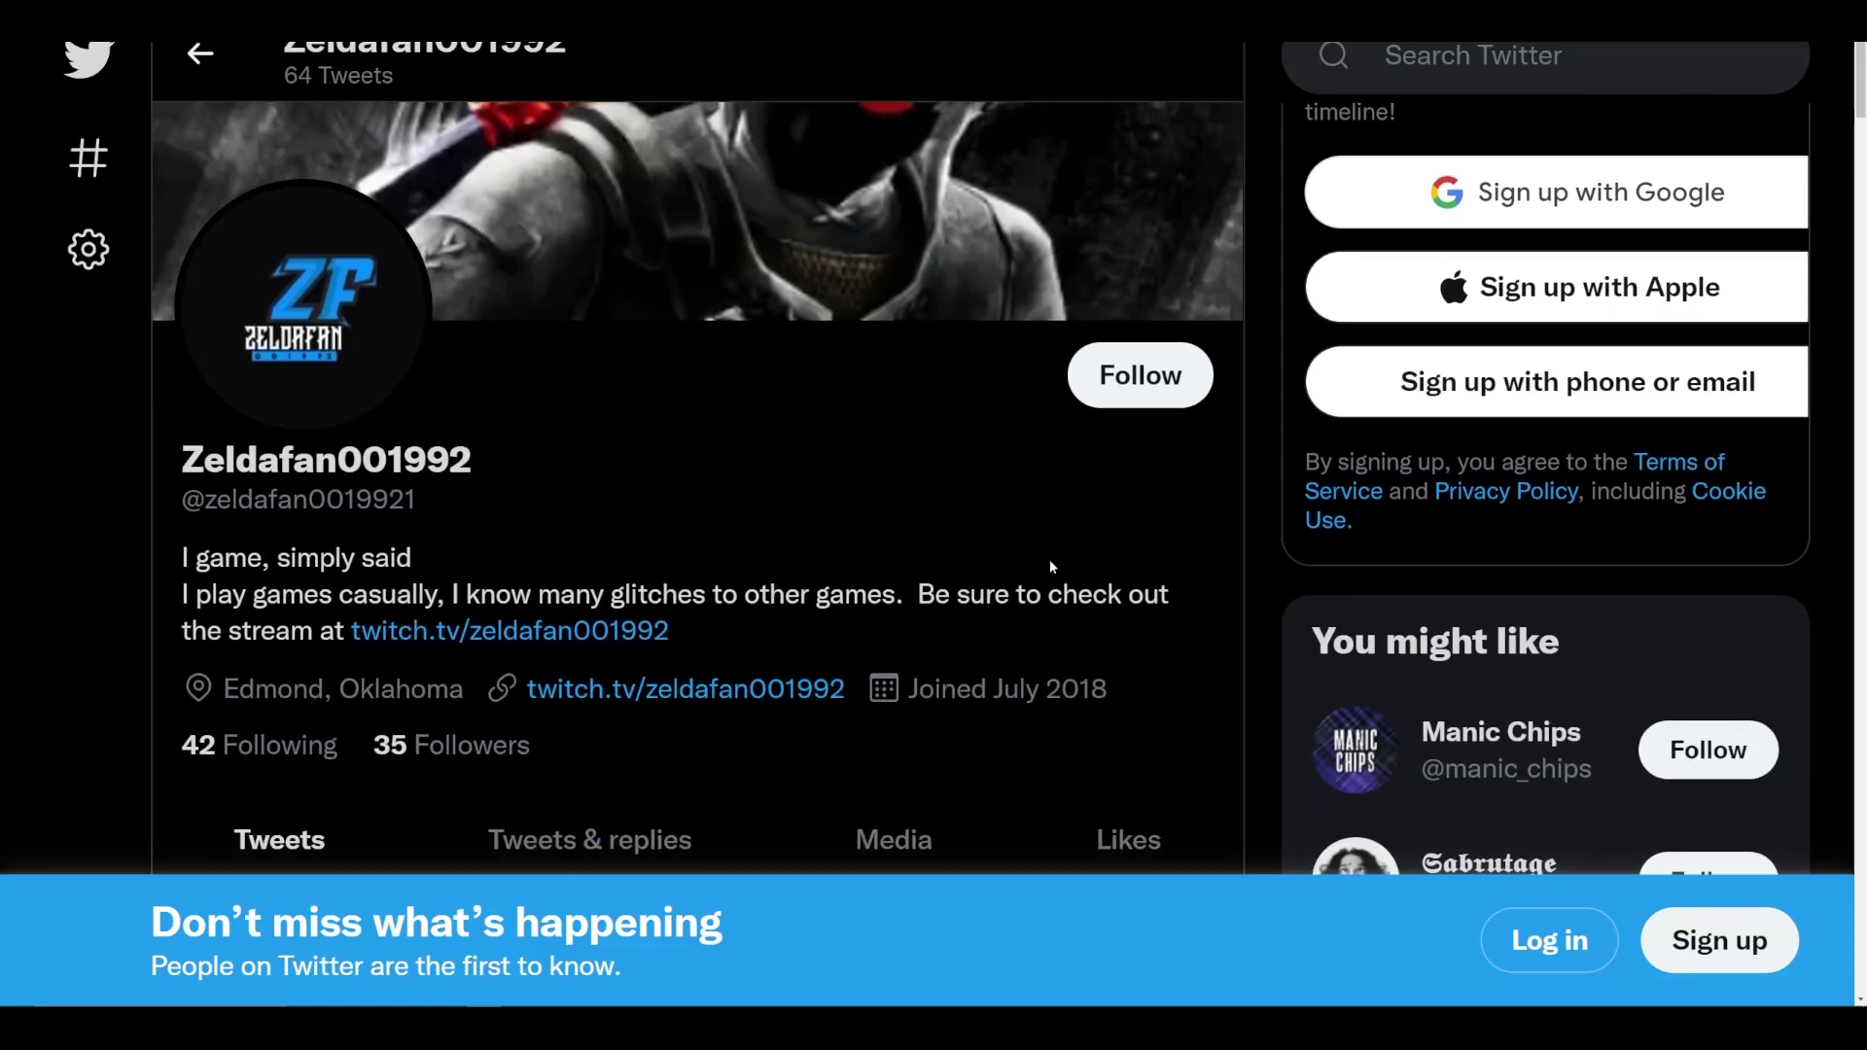
scroll(1048, 566, down, 1)
scroll(1049, 566, up, 3)
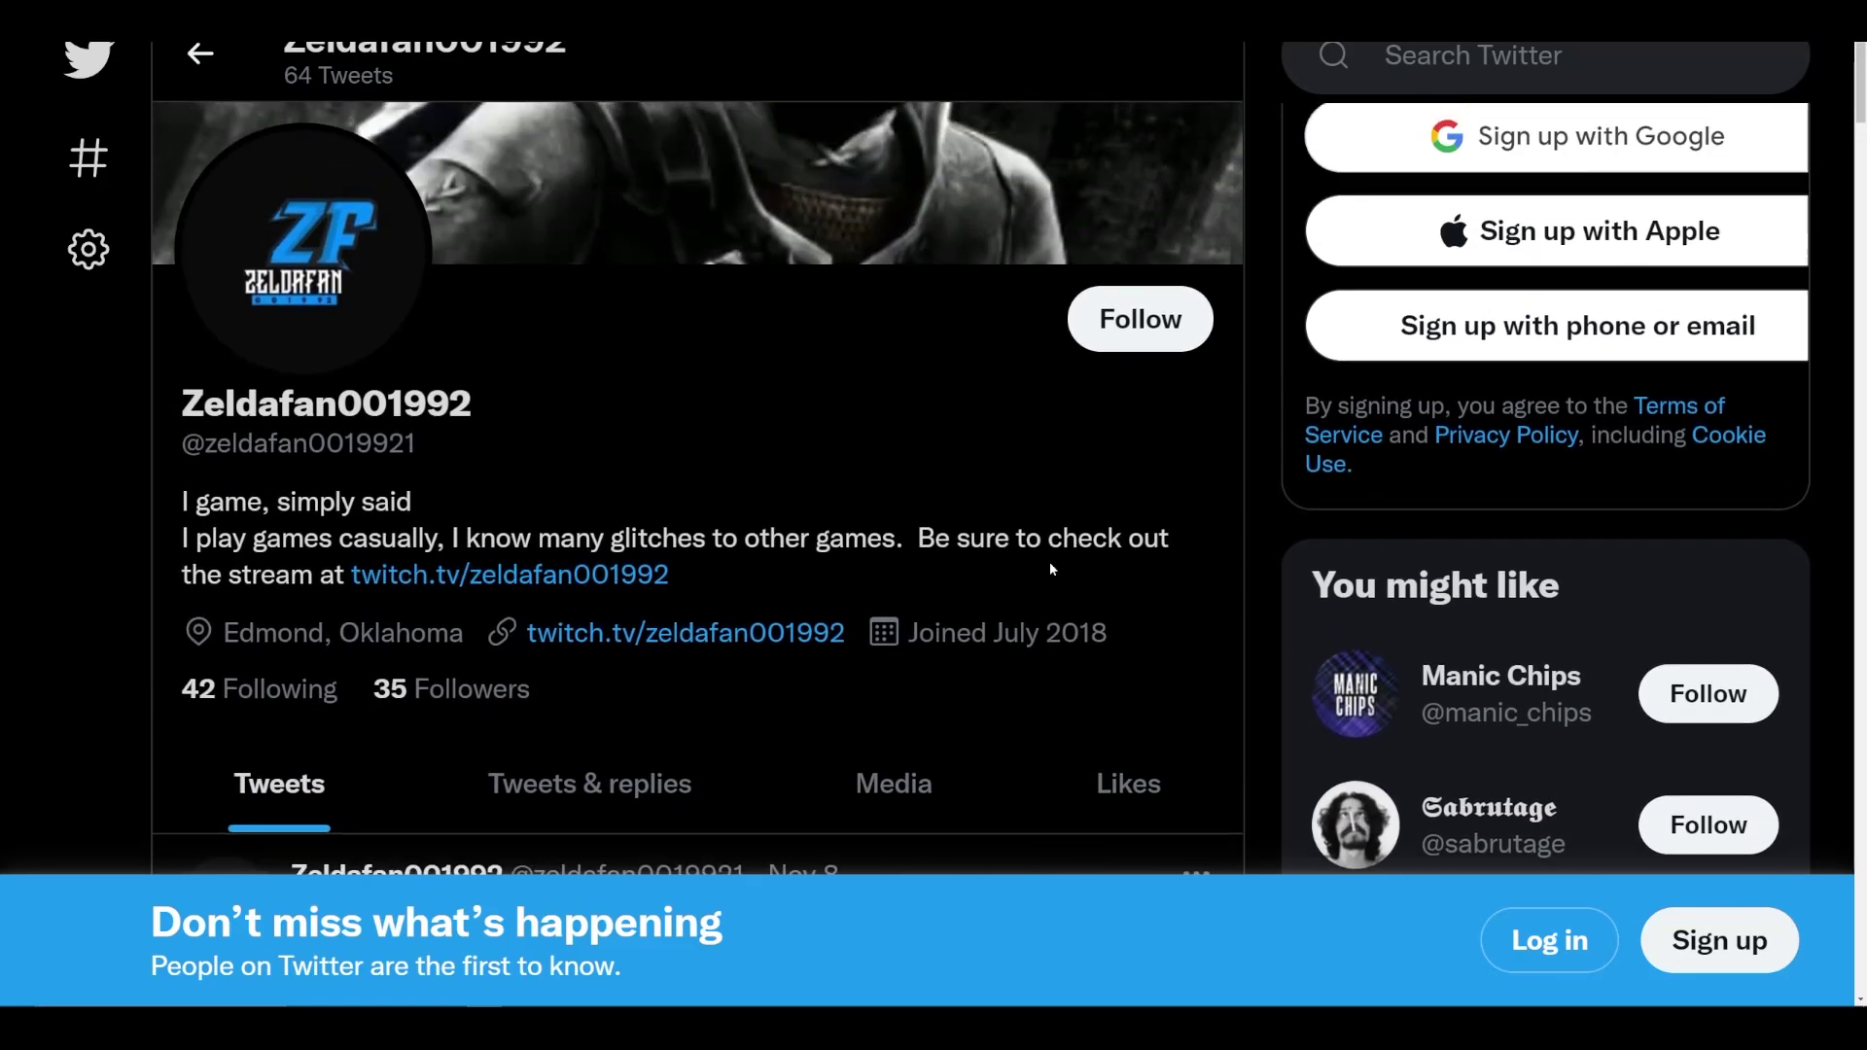